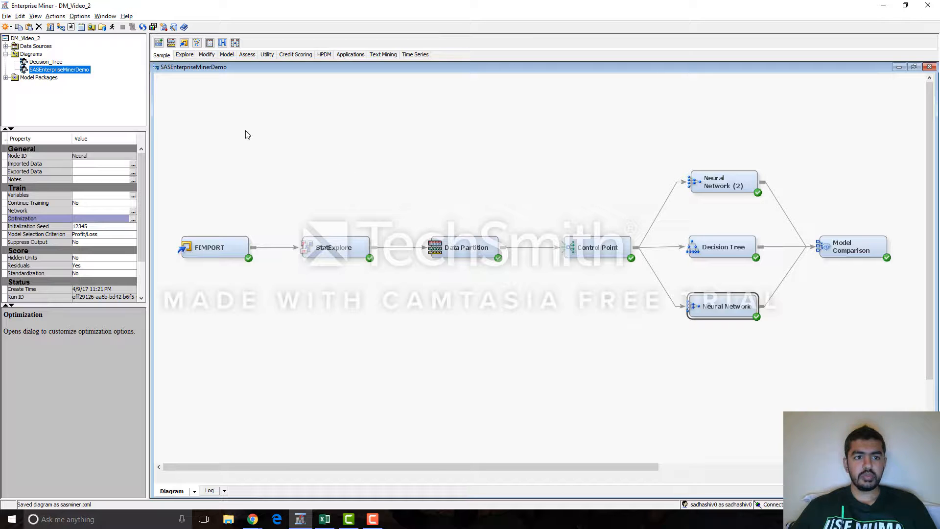
{"action": "left_click", "coordinate": [6, 16]}
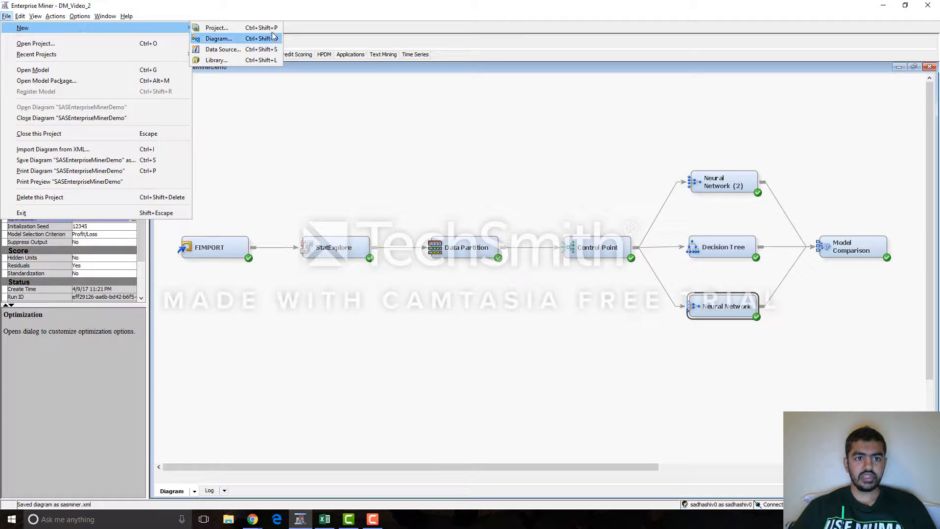
{"action": "left_click", "coordinate": [300, 105]}
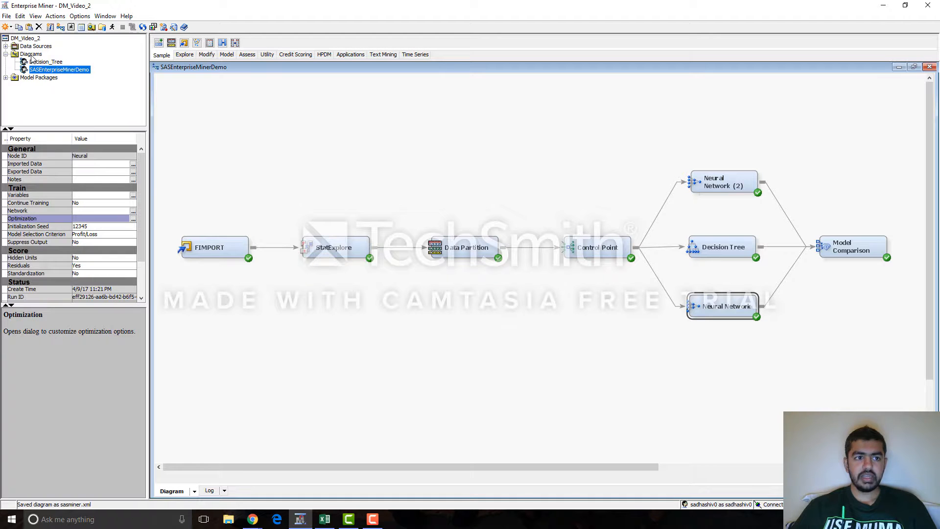
{"action": "right_click", "coordinate": [31, 54]}
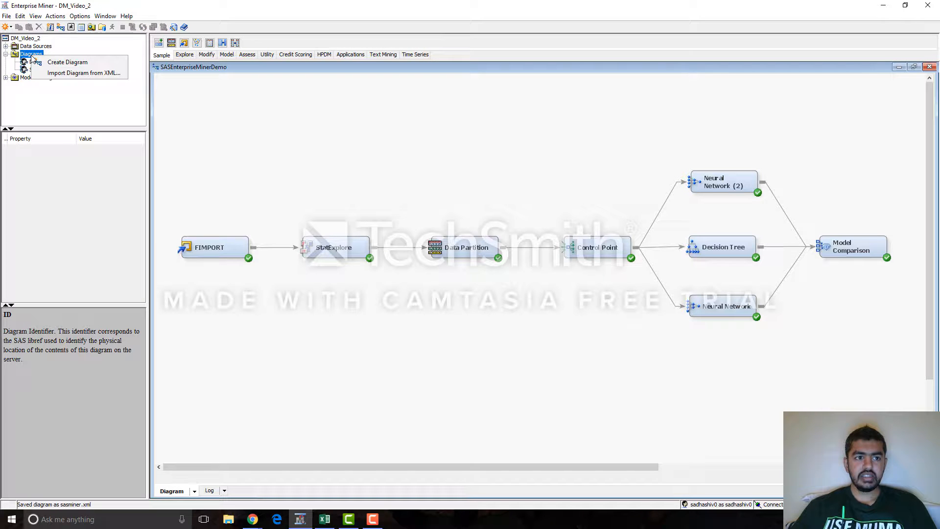
{"action": "left_click", "coordinate": [81, 63]}
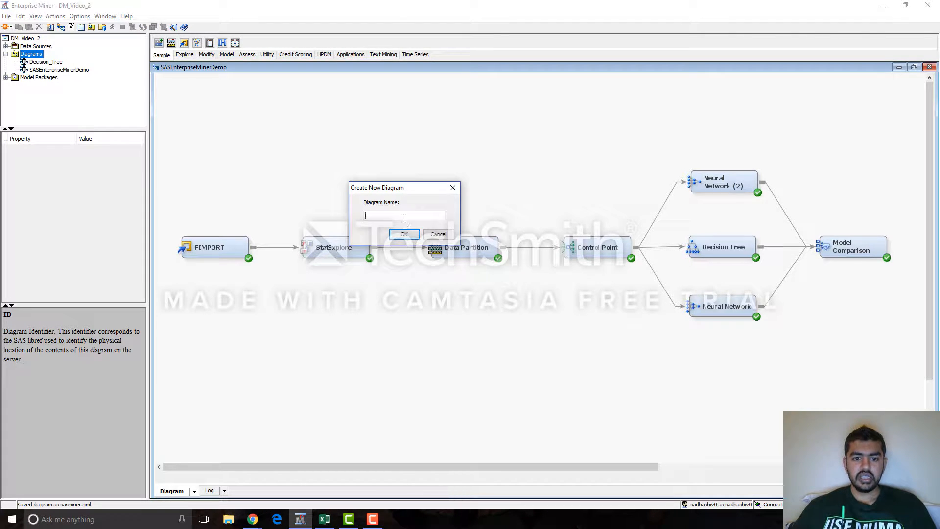
{"action": "left_click", "coordinate": [438, 234]}
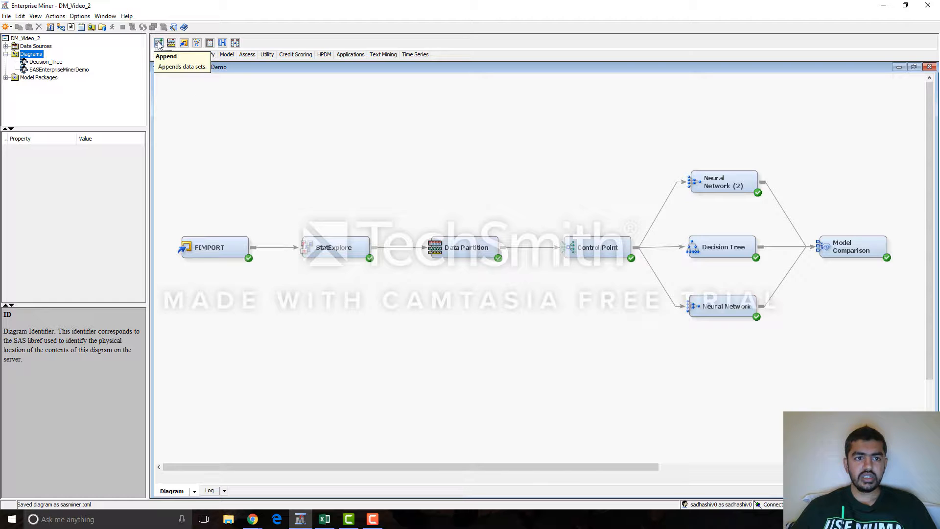
Step: Add a File Import node above the existing flow and set its import file to adult.csv from the local sas video folder
{"action": "left_click_drag", "start_coordinate": [184, 42], "coordinate": [195, 128]}
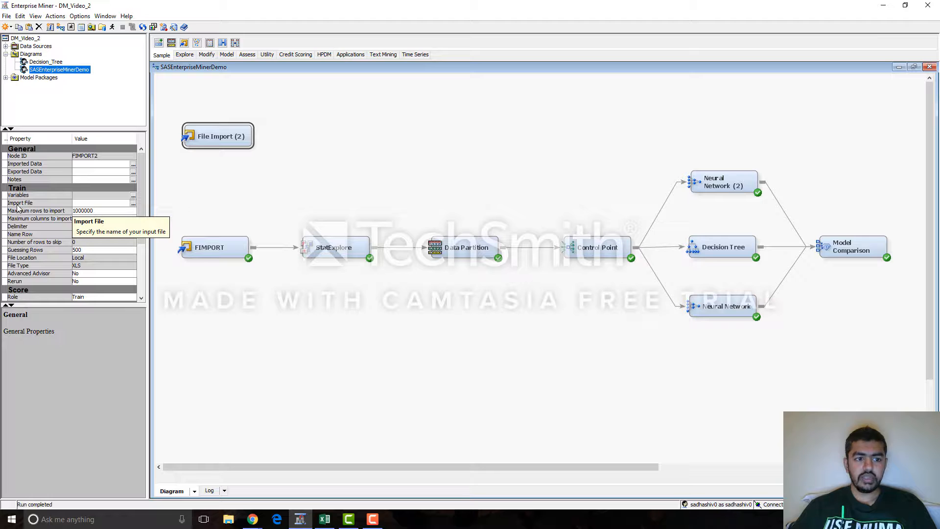
{"action": "left_click", "coordinate": [133, 203]}
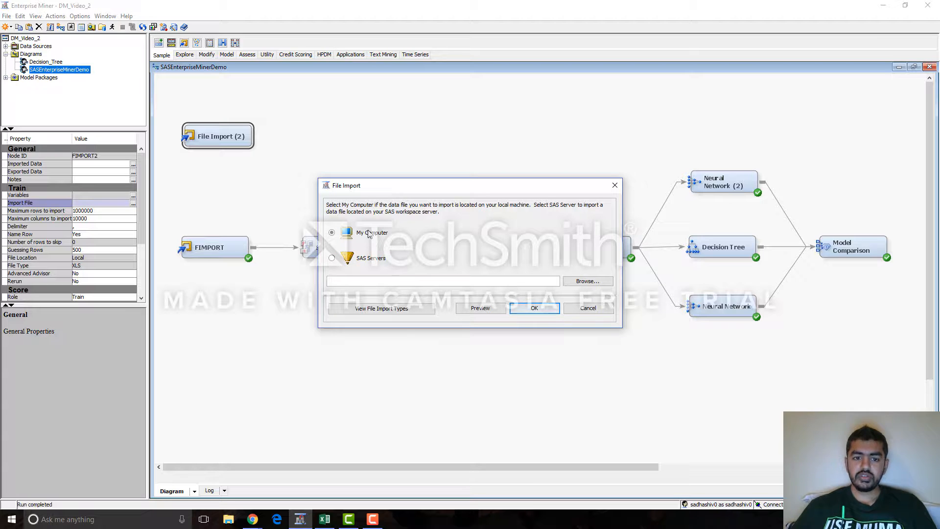
{"action": "left_click", "coordinate": [587, 281]}
{"action": "left_click", "coordinate": [125, 86]}
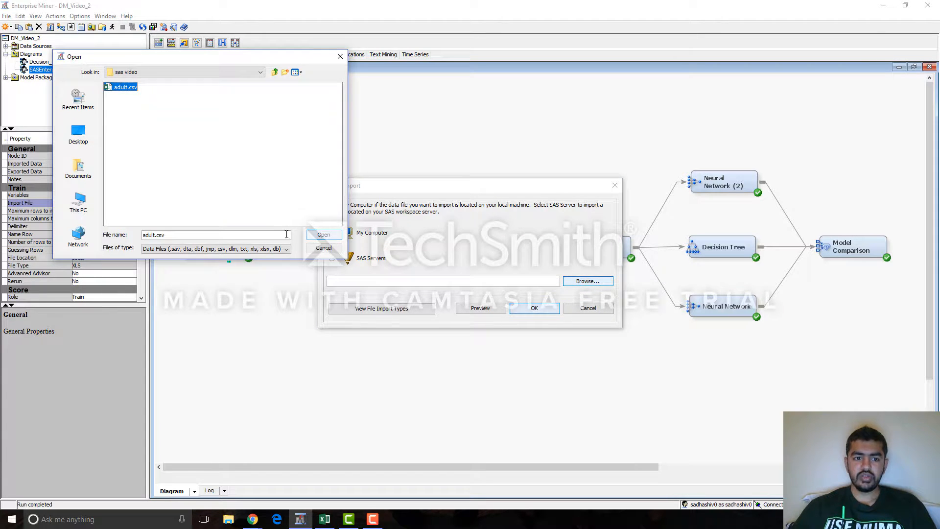
{"action": "left_click", "coordinate": [323, 235]}
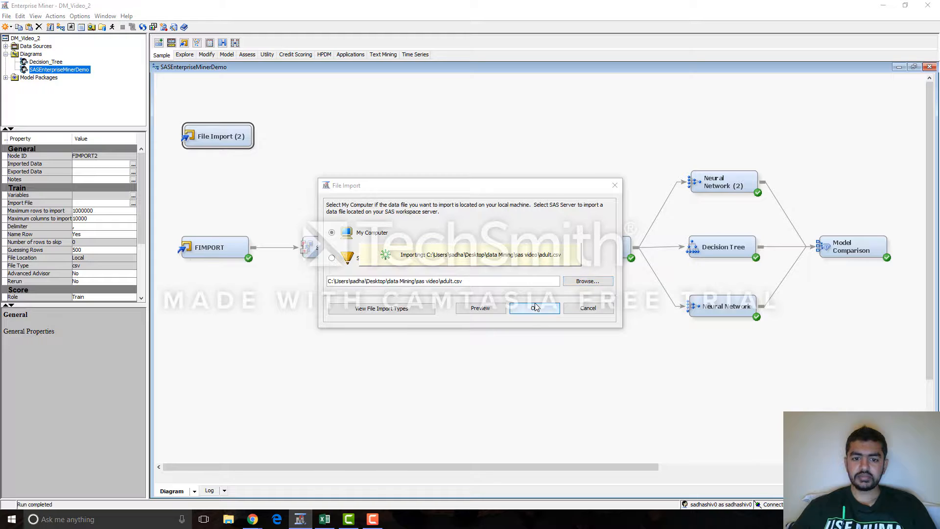
{"action": "left_click", "coordinate": [534, 308]}
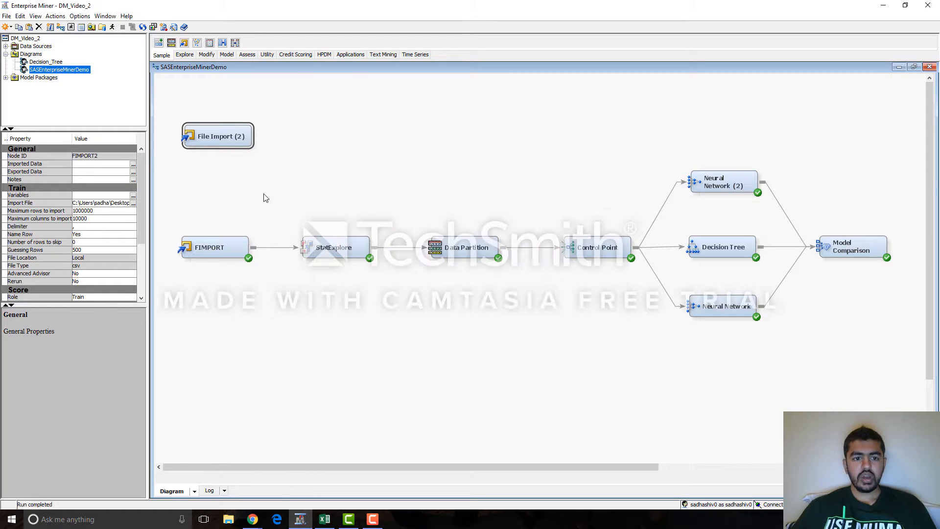
Step: Open the variable settings of the existing FIMPORT node to review them
{"action": "right_click", "coordinate": [220, 246]}
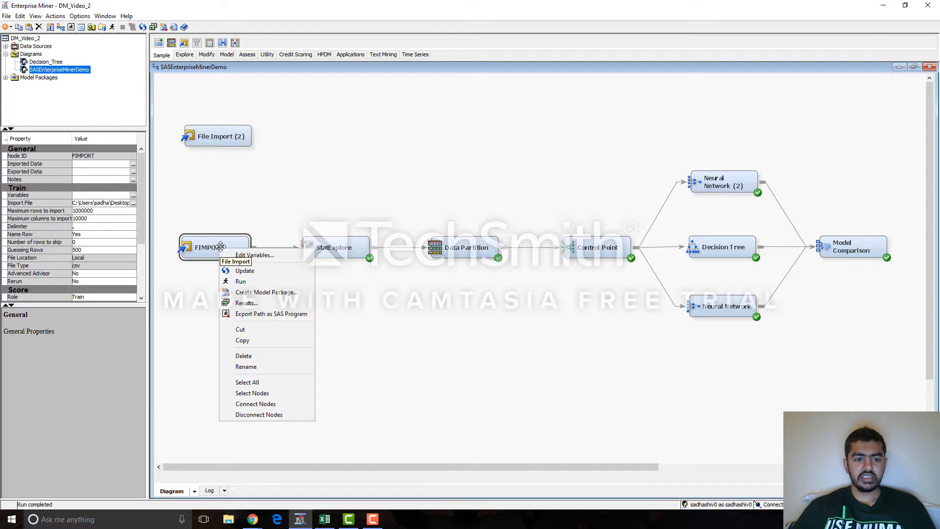
{"action": "left_click", "coordinate": [284, 256]}
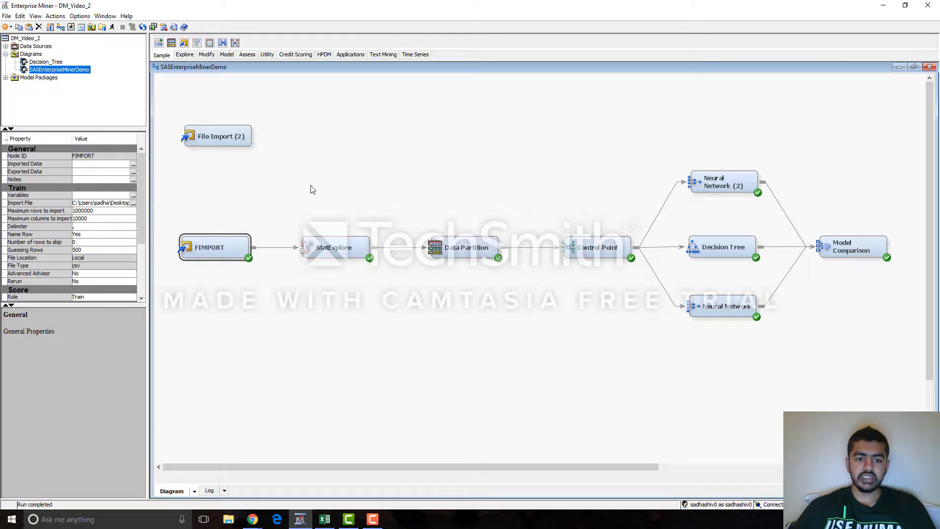
Step: Add a StatExplore node beside the new File Import node and connect File Import to it
{"action": "left_click", "coordinate": [185, 54]}
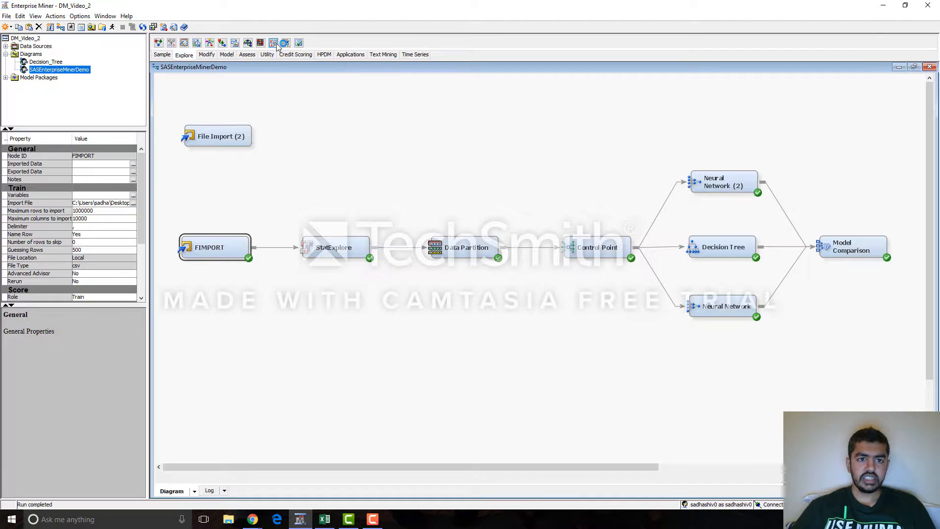
{"action": "left_click_drag", "start_coordinate": [274, 43], "coordinate": [316, 131]}
{"action": "left_click_drag", "start_coordinate": [256, 136], "coordinate": [323, 141]}
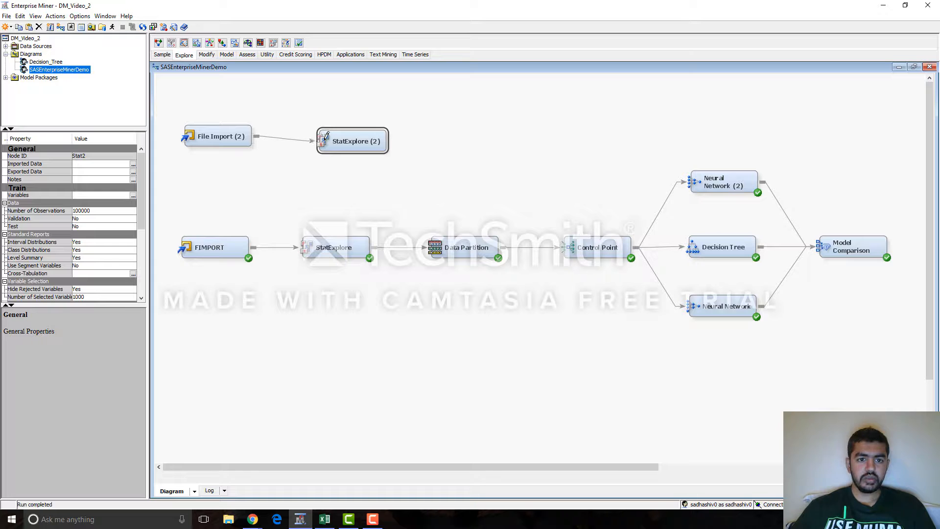
Step: Open the results of the completed StatExplore node and examine the chi-square plot, variable worth chart and class variable summary statistics
{"action": "right_click", "coordinate": [333, 249]}
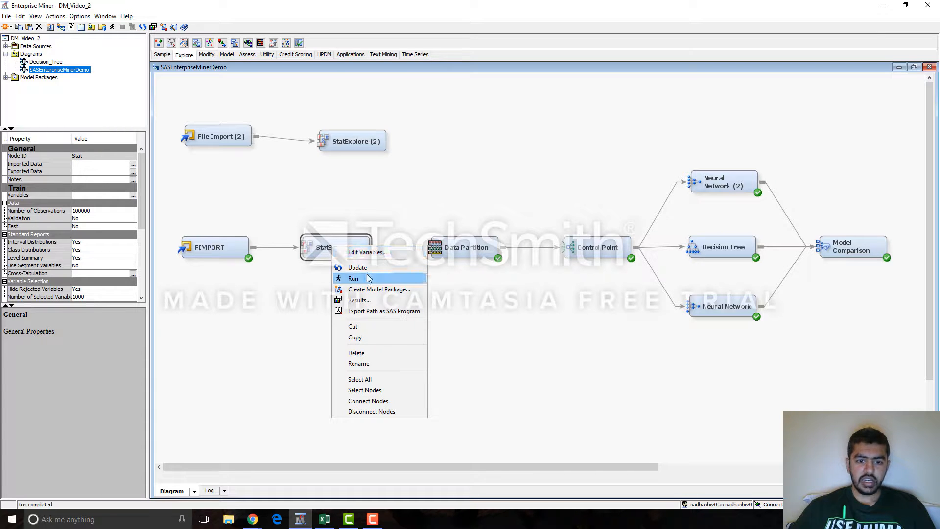
{"action": "left_click", "coordinate": [365, 299]}
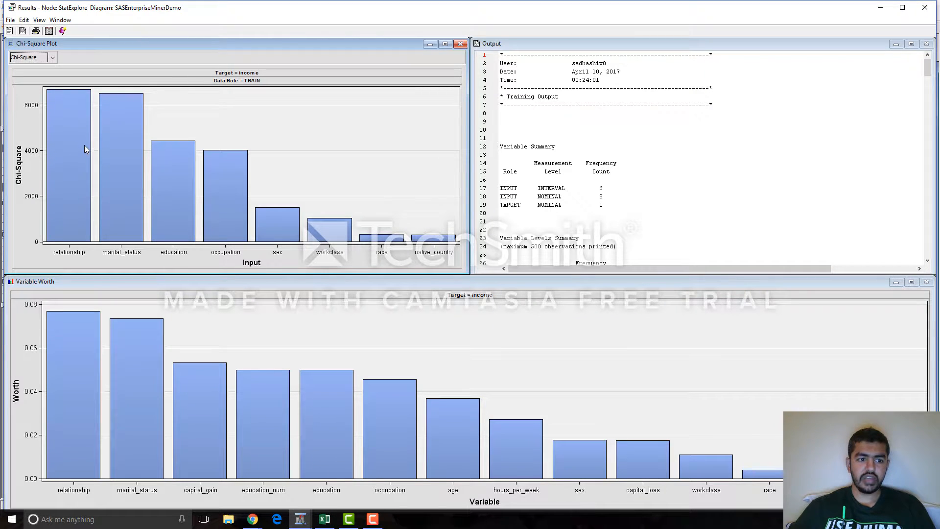
{"action": "mouse_move", "coordinate": [83, 143]}
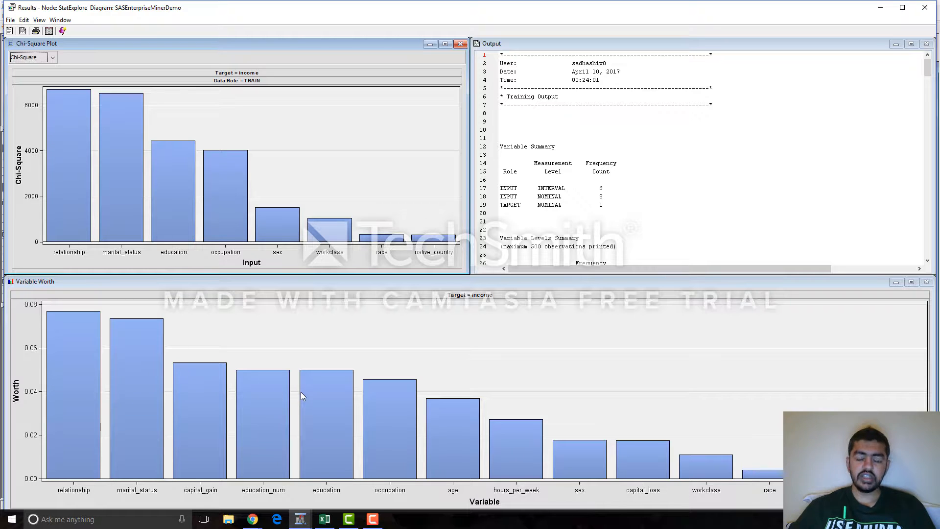
{"action": "mouse_move", "coordinate": [300, 392]}
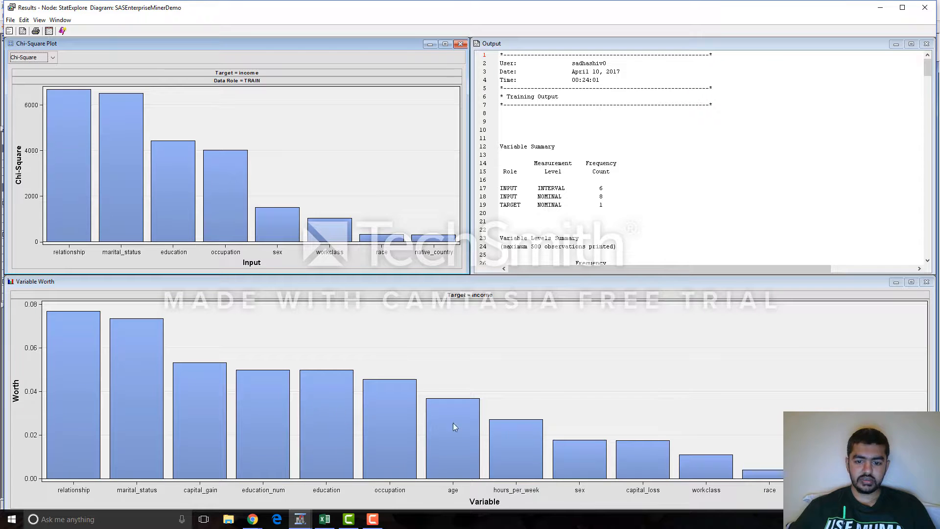
{"action": "scroll", "coordinate": [621, 178], "scroll_direction": "down", "scroll_amount": 3}
{"action": "scroll", "coordinate": [622, 178], "scroll_direction": "down", "scroll_amount": 8}
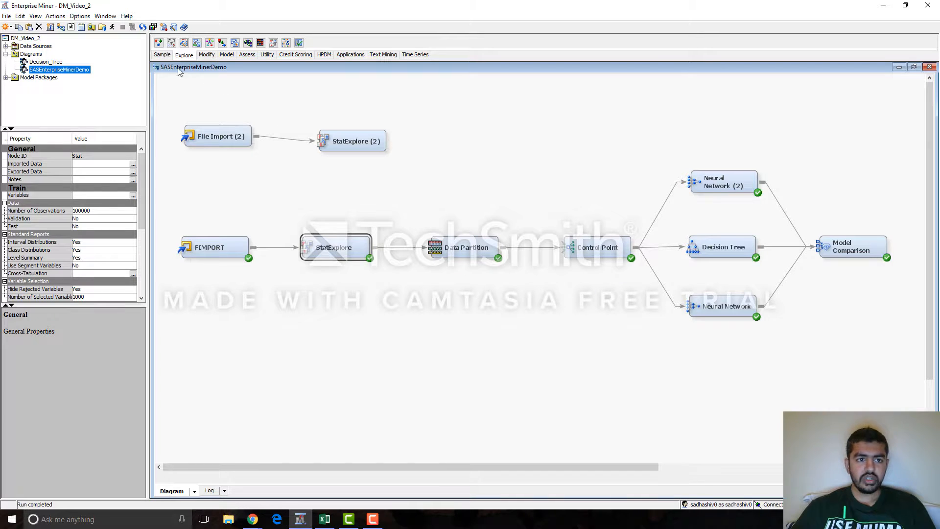
Step: Extend the new flow from its StatExplore node with a Data Partition node followed by a Control Point node, connected in sequence
{"action": "left_click", "coordinate": [161, 55]}
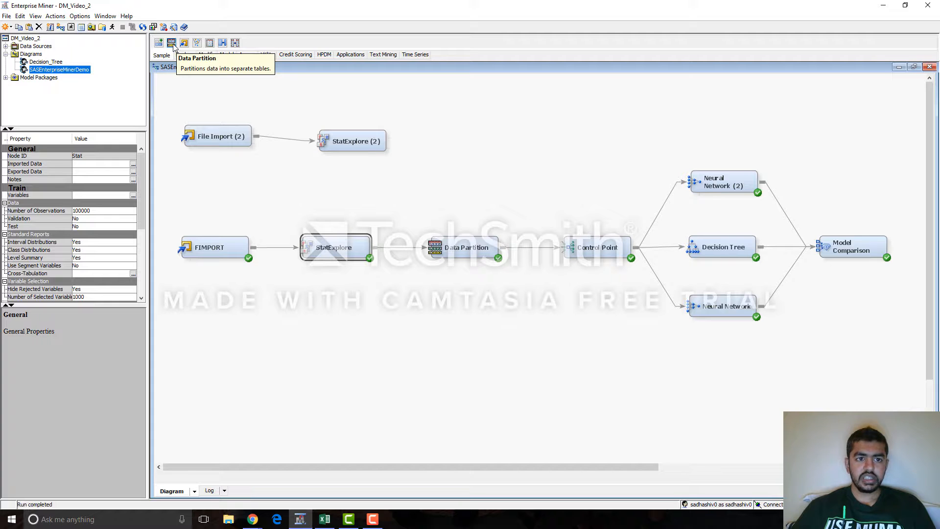
{"action": "mouse_move", "coordinate": [172, 42]}
{"action": "left_mouse_down"}
{"action": "mouse_move", "coordinate": [198, 62]}
{"action": "mouse_move", "coordinate": [463, 135]}
{"action": "left_mouse_up"}
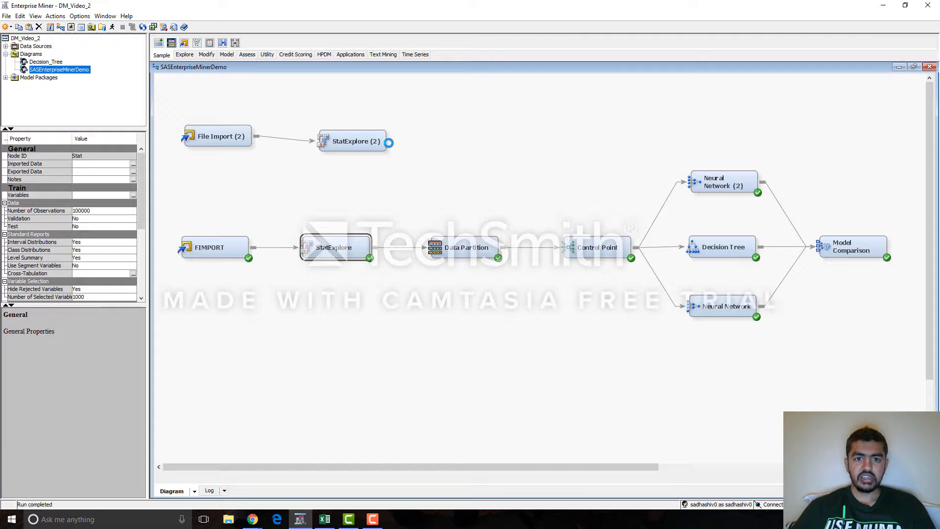
{"action": "left_click_drag", "start_coordinate": [392, 141], "coordinate": [510, 141]}
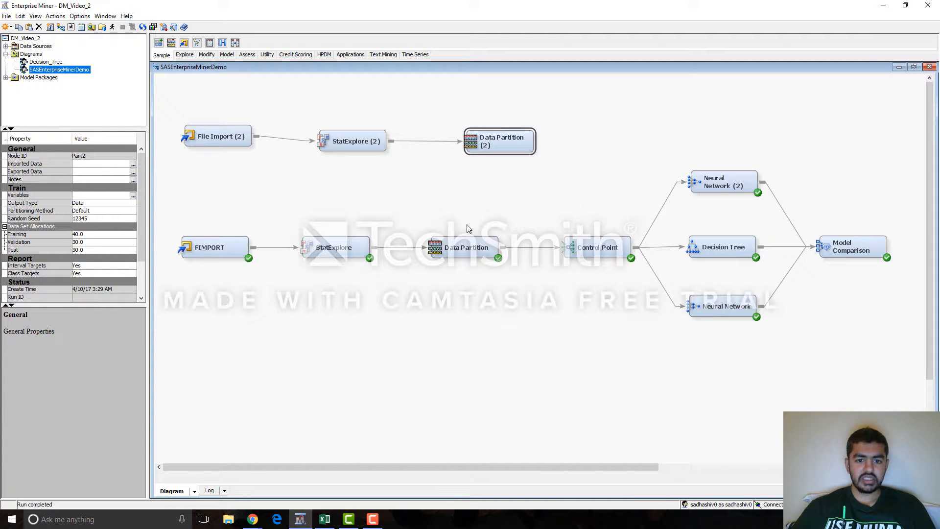
{"action": "left_click", "coordinate": [448, 246]}
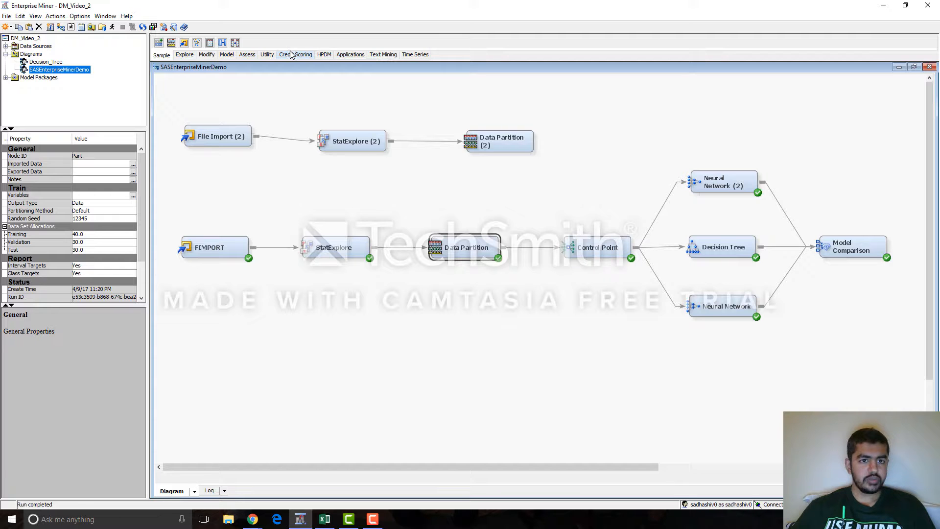
{"action": "left_click", "coordinate": [267, 55]}
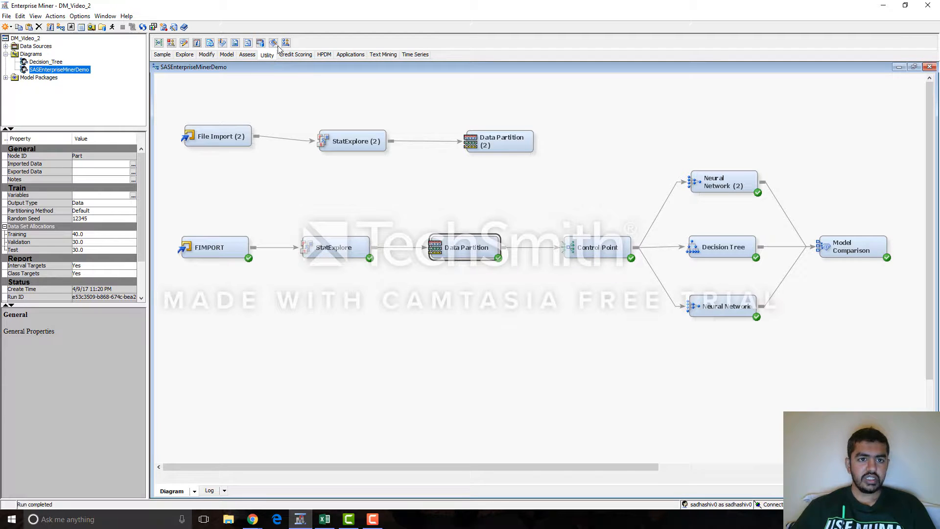
{"action": "left_click_drag", "start_coordinate": [161, 51], "coordinate": [606, 136]}
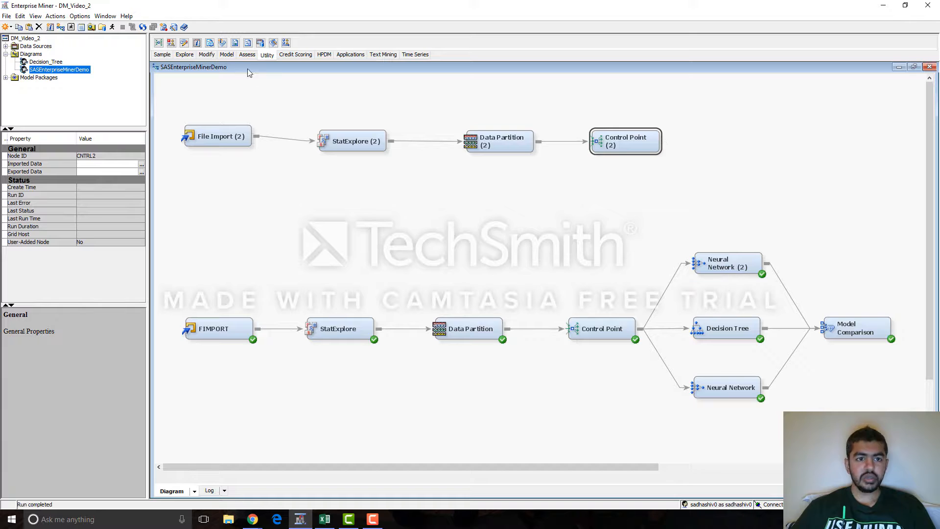
Step: Add a Decision Tree node and a Neural Network node after the new Control Point and connect both to it
{"action": "left_click", "coordinate": [228, 56]}
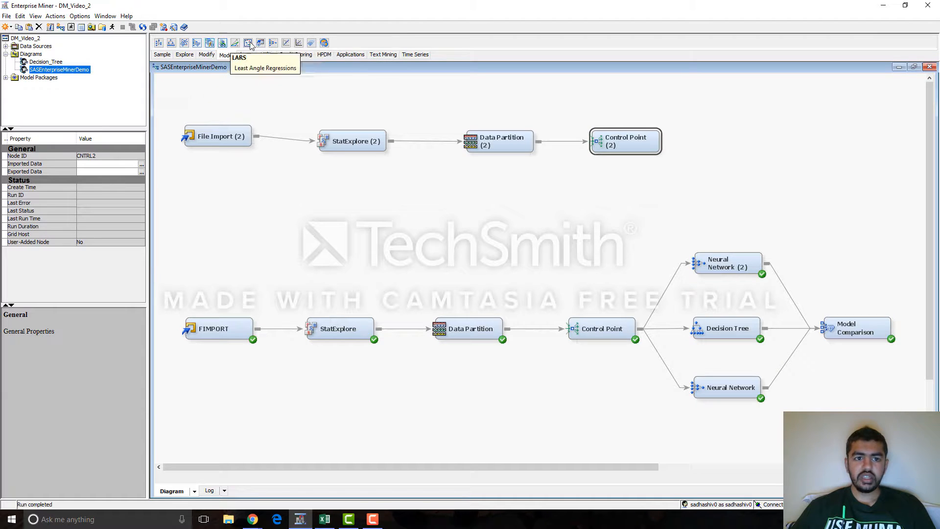
{"action": "left_click_drag", "start_coordinate": [172, 45], "coordinate": [683, 101]}
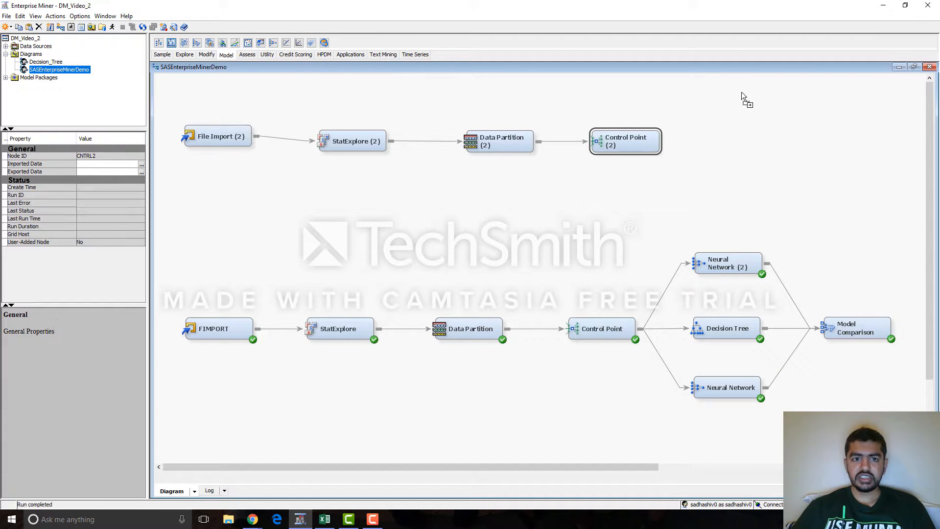
{"action": "left_click_drag", "start_coordinate": [741, 92], "coordinate": [777, 94]}
{"action": "left_click_drag", "start_coordinate": [273, 43], "coordinate": [782, 173]}
{"action": "left_click_drag", "start_coordinate": [664, 142], "coordinate": [750, 101]}
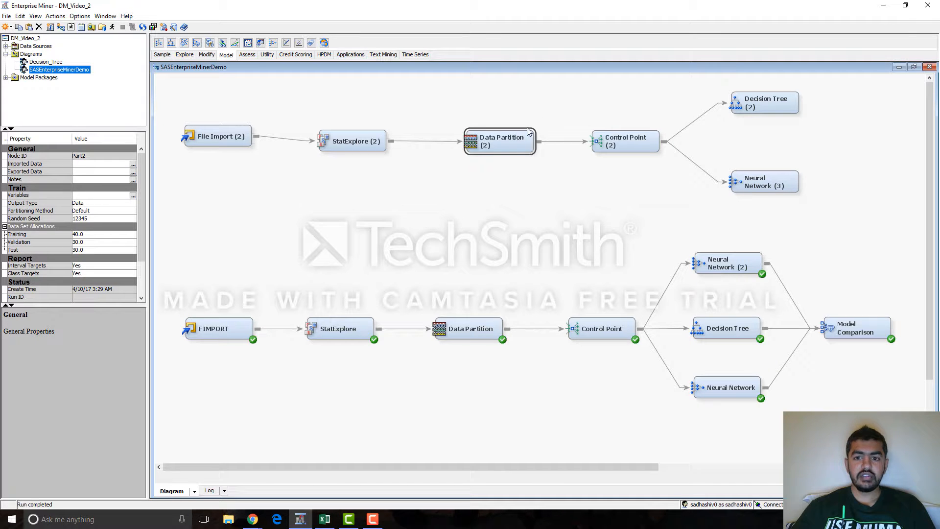
{"action": "right_click", "coordinate": [494, 142]}
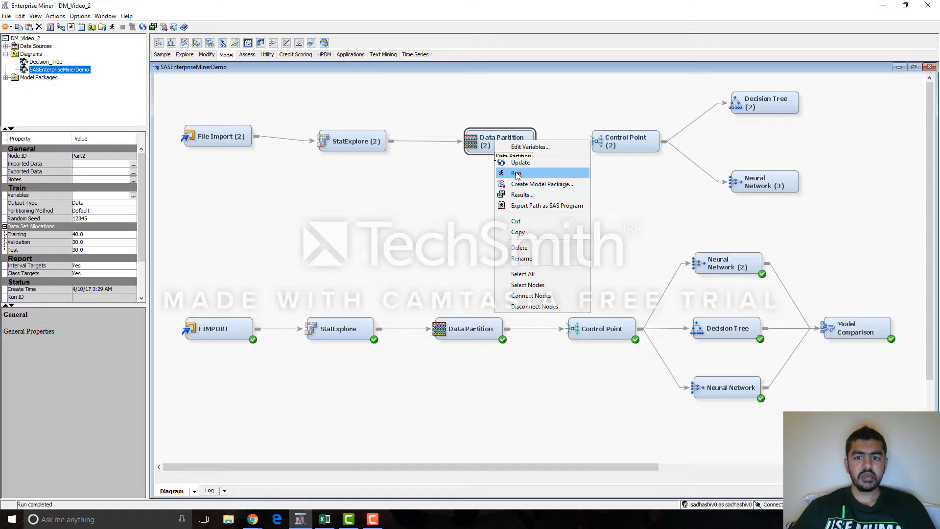
{"action": "left_click", "coordinate": [626, 142]}
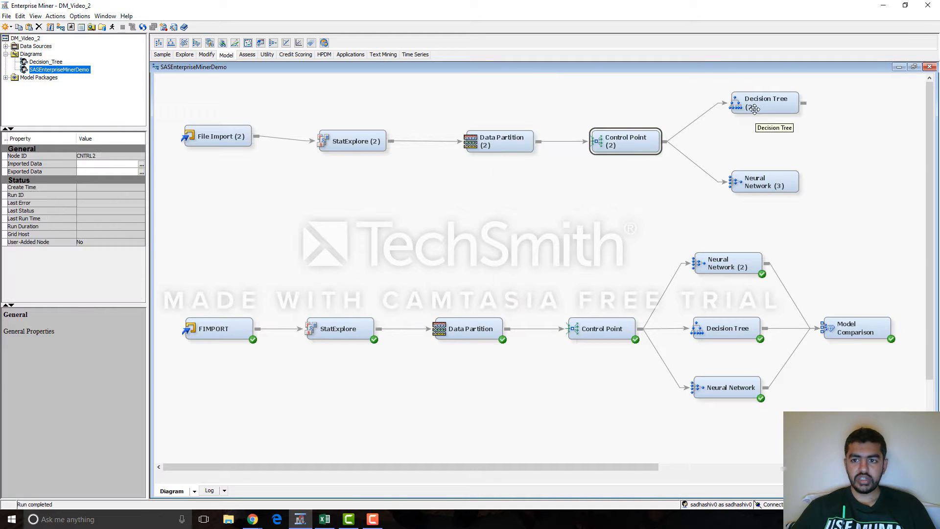
{"action": "right_click", "coordinate": [756, 106]}
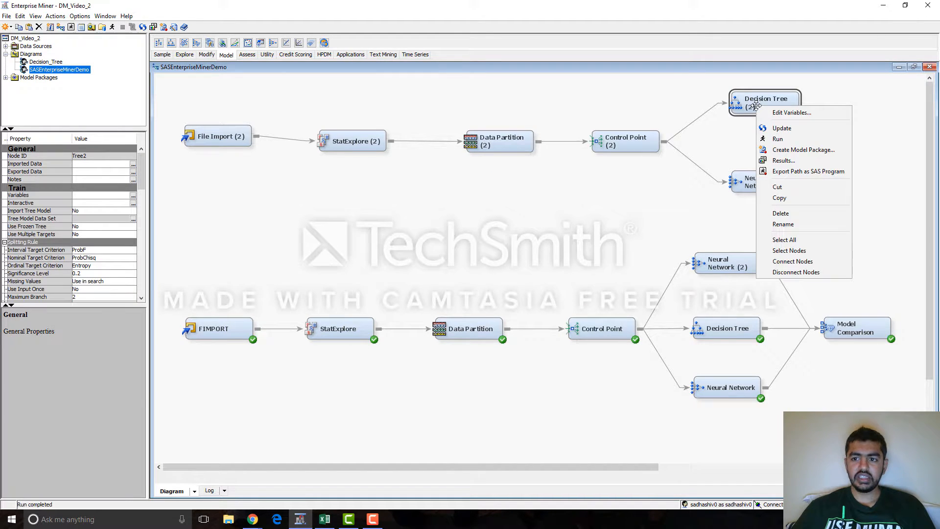
{"action": "key", "text": "Escape"}
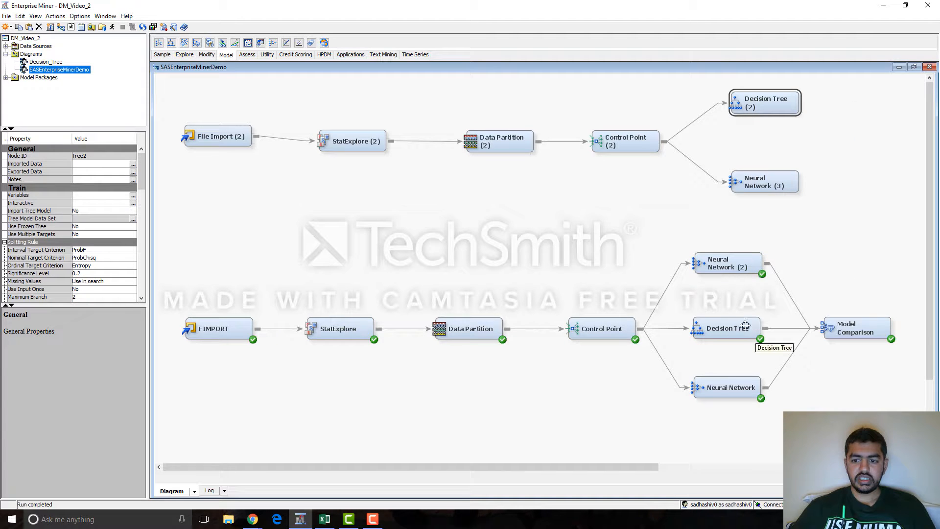
Step: Open the results of the completed Decision Tree node and examine the score rankings measures, leaf statistics, treemap and tree
{"action": "right_click", "coordinate": [713, 328]}
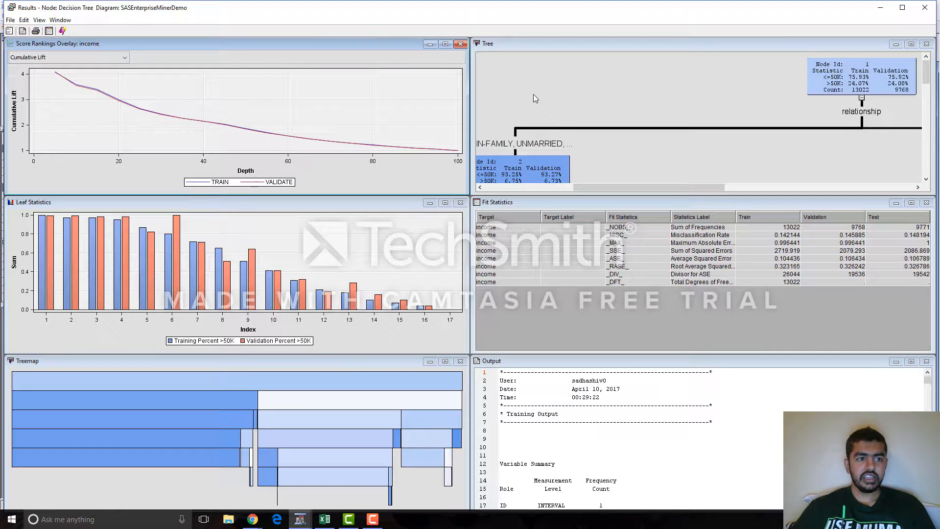
{"action": "left_click", "coordinate": [106, 62]}
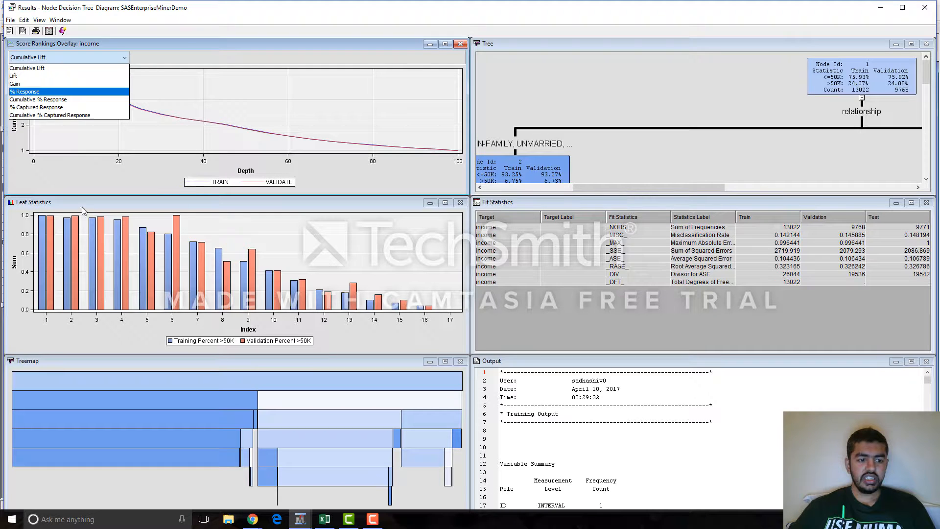
{"action": "left_click", "coordinate": [217, 386]}
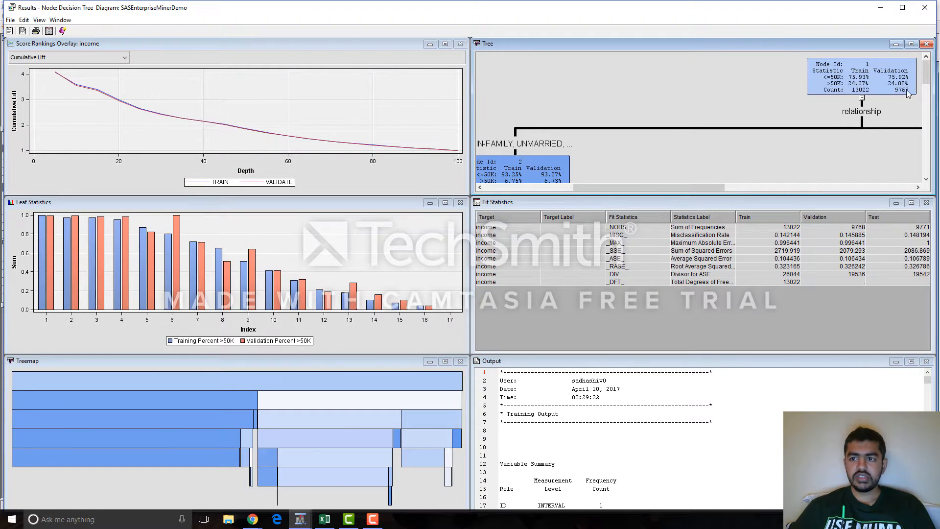
Step: Enlarge the decision tree diagram, examine its relationship, education and capital gain splits, and restore the results layout
{"action": "left_click", "coordinate": [910, 44]}
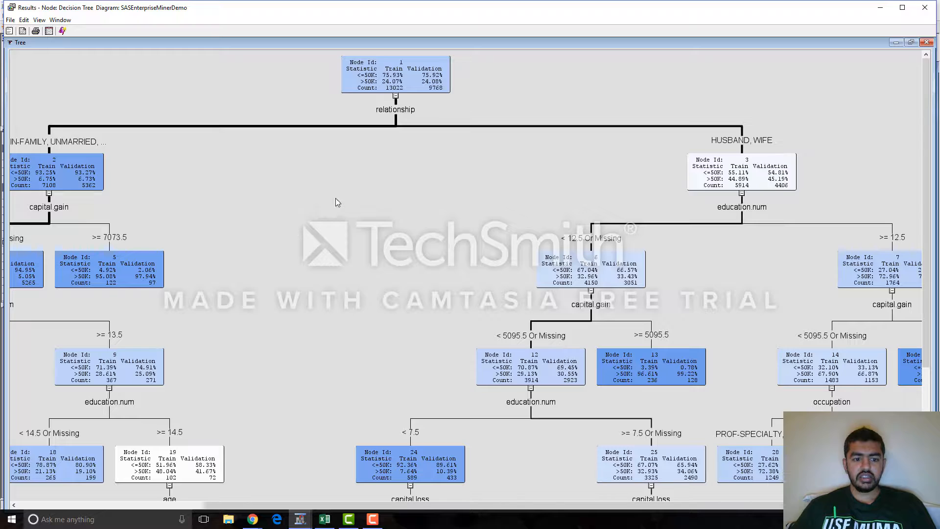
{"action": "scroll", "coordinate": [336, 202], "scroll_direction": "down", "scroll_amount": 1}
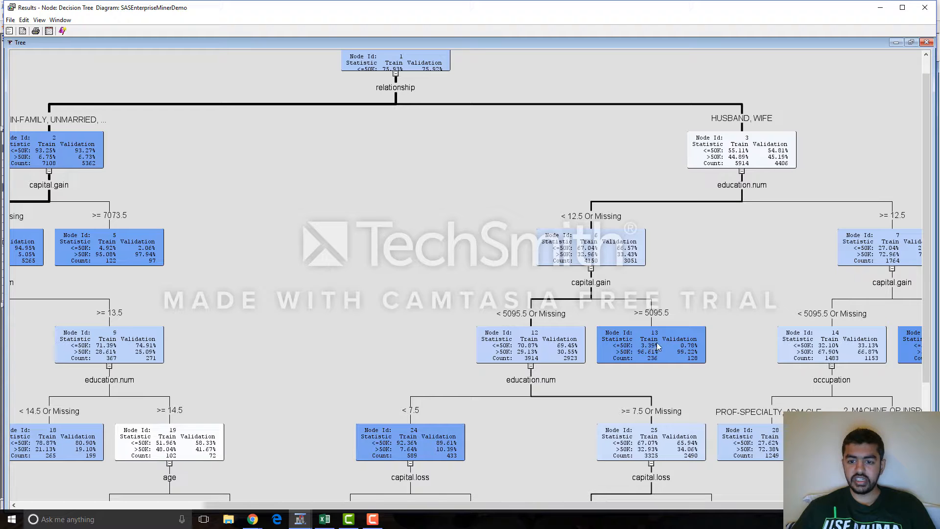
{"action": "scroll", "coordinate": [649, 342], "scroll_direction": "down", "scroll_amount": 1}
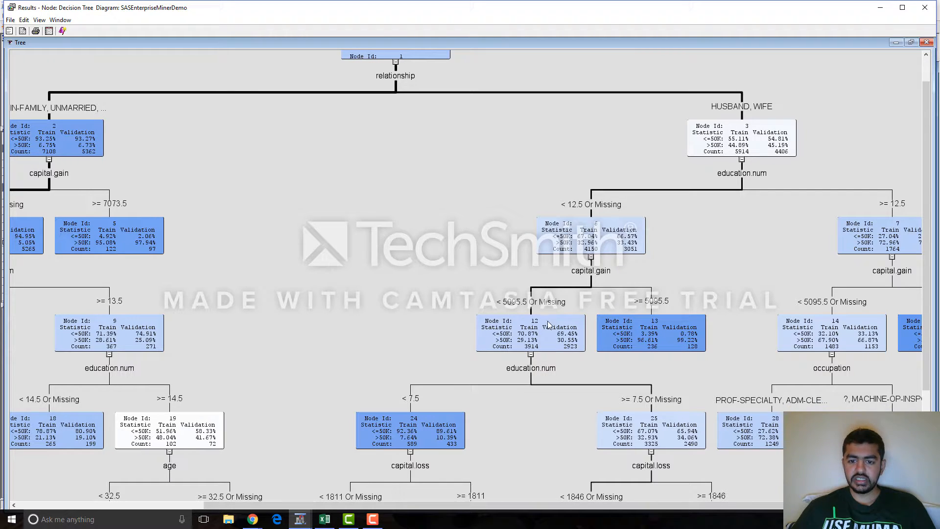
{"action": "left_click", "coordinate": [911, 43]}
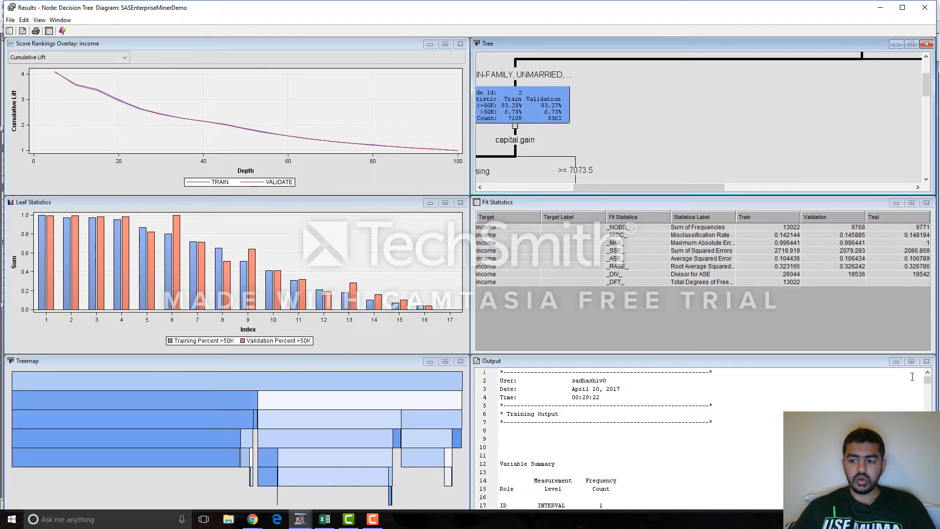
Step: Examine the Decision Tree's full output, including variable importance, leaf report, fit statistics and classification tables, and close the results
{"action": "left_click", "coordinate": [911, 360]}
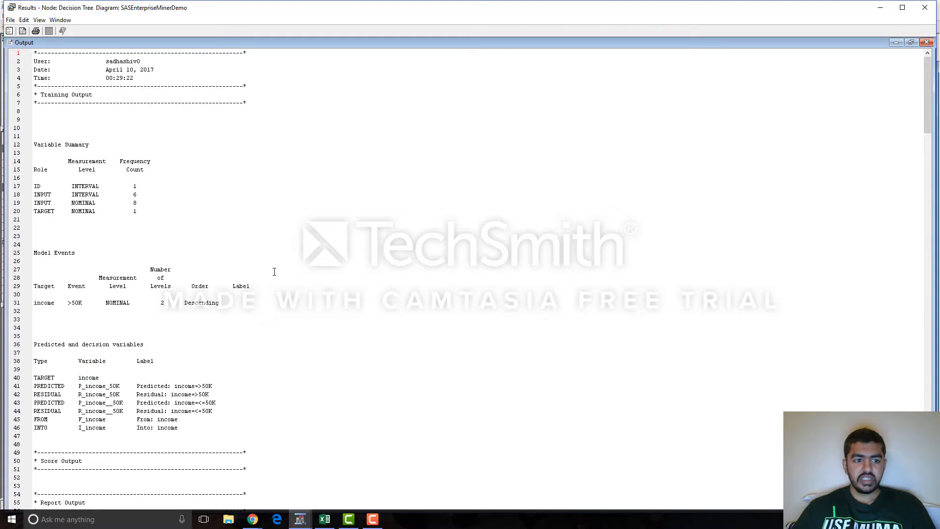
{"action": "scroll", "coordinate": [147, 191], "scroll_direction": "down", "scroll_amount": 5}
{"action": "scroll", "coordinate": [281, 200], "scroll_direction": "down", "scroll_amount": 3}
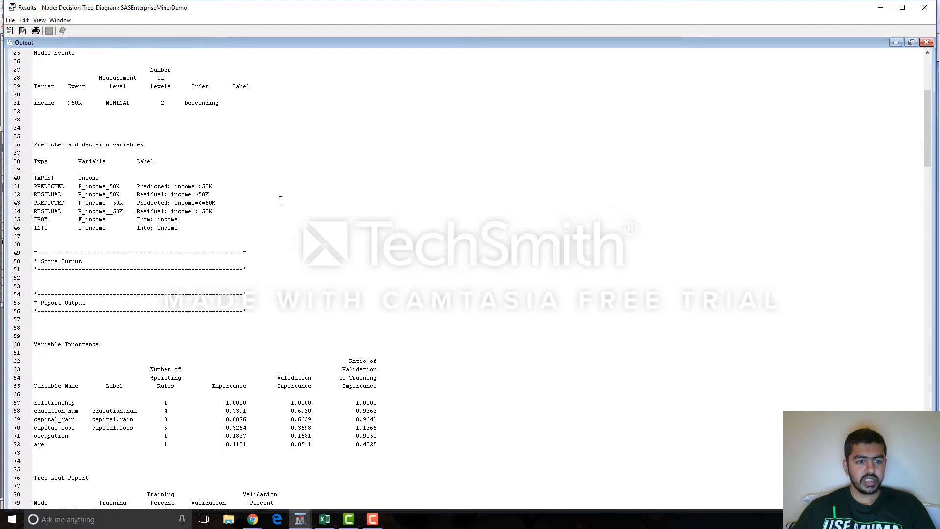
{"action": "scroll", "coordinate": [280, 200], "scroll_direction": "down", "scroll_amount": 9}
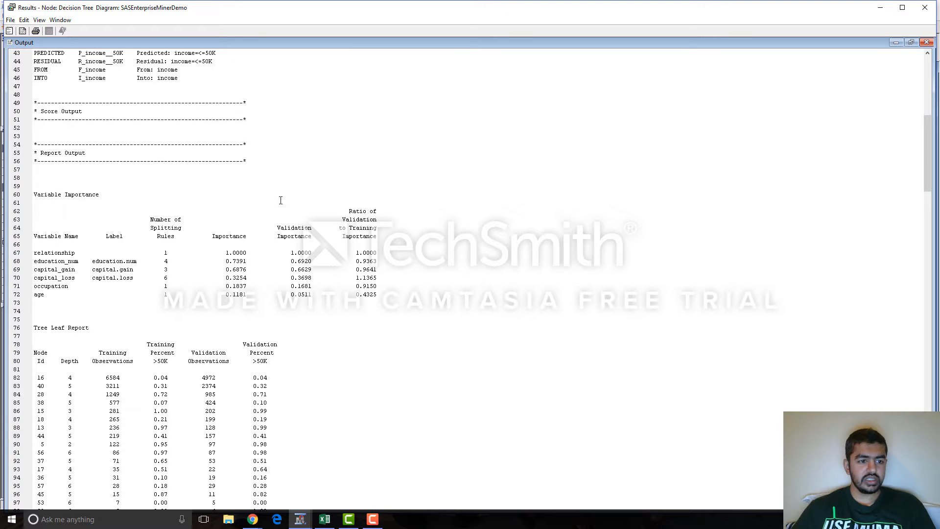
{"action": "scroll", "coordinate": [280, 201], "scroll_direction": "down", "scroll_amount": 8}
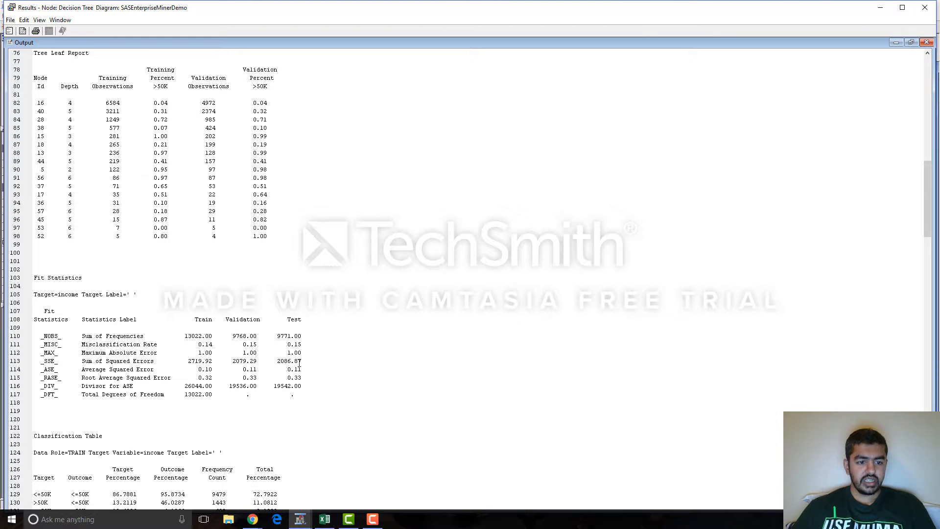
{"action": "scroll", "coordinate": [328, 324], "scroll_direction": "down", "scroll_amount": 13}
{"action": "scroll", "coordinate": [328, 323], "scroll_direction": "down", "scroll_amount": 4}
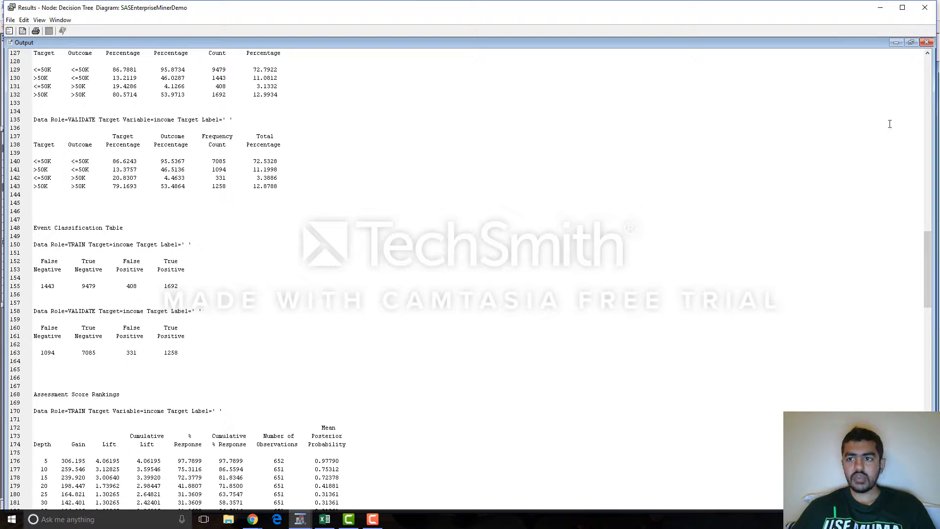
{"action": "left_click", "coordinate": [924, 7]}
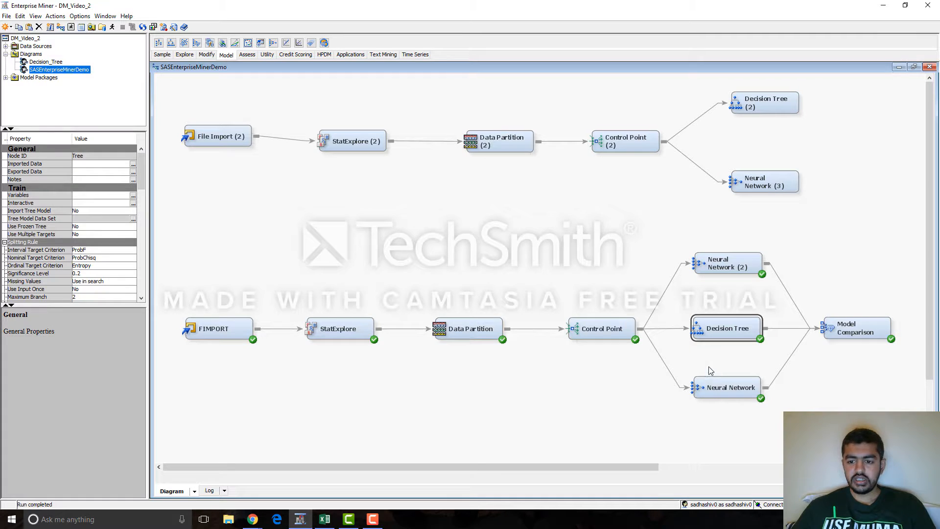
Step: Open the results of the completed Neural Network node and examine the measures available for the score rankings chart
{"action": "right_click", "coordinate": [716, 387]}
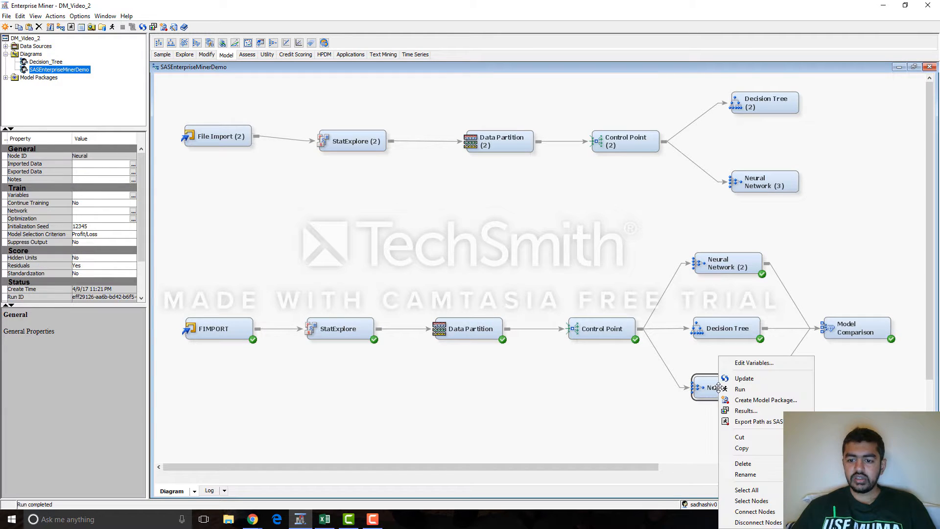
{"action": "left_click", "coordinate": [760, 413]}
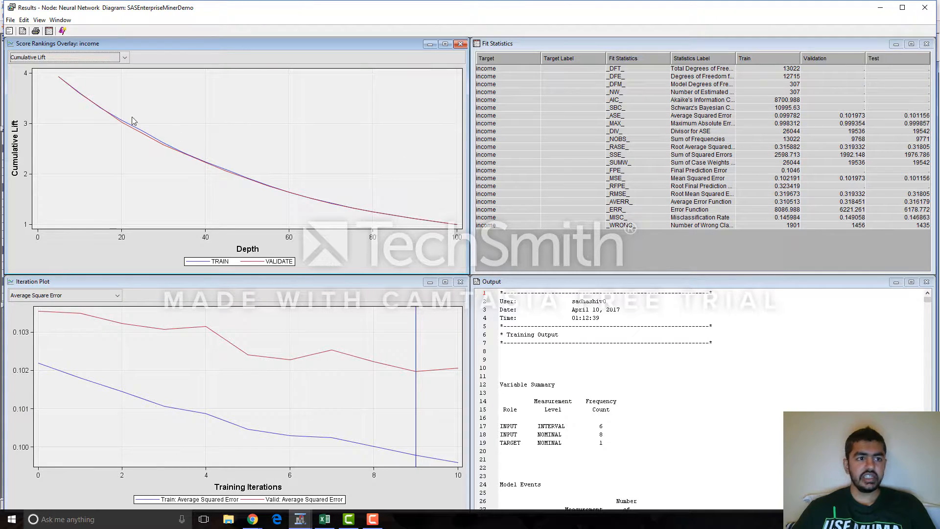
{"action": "left_click", "coordinate": [108, 57]}
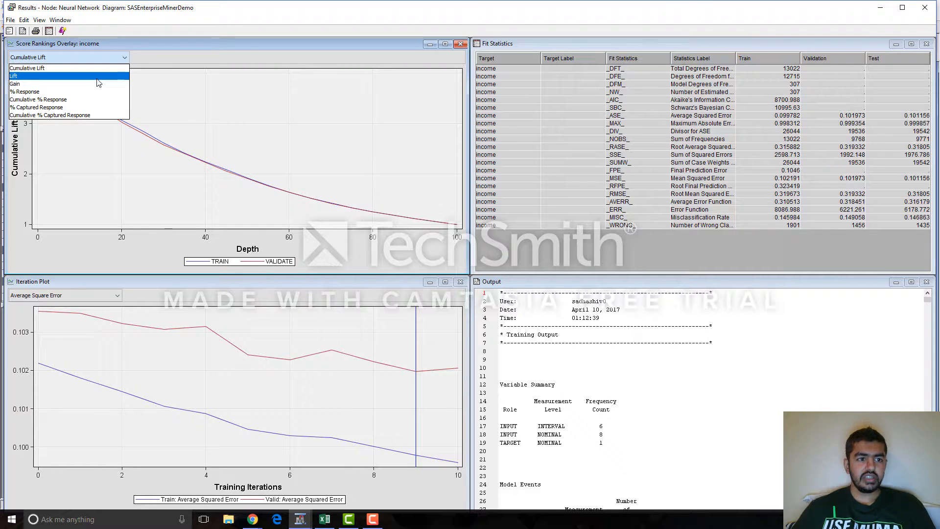
{"action": "left_click", "coordinate": [380, 152]}
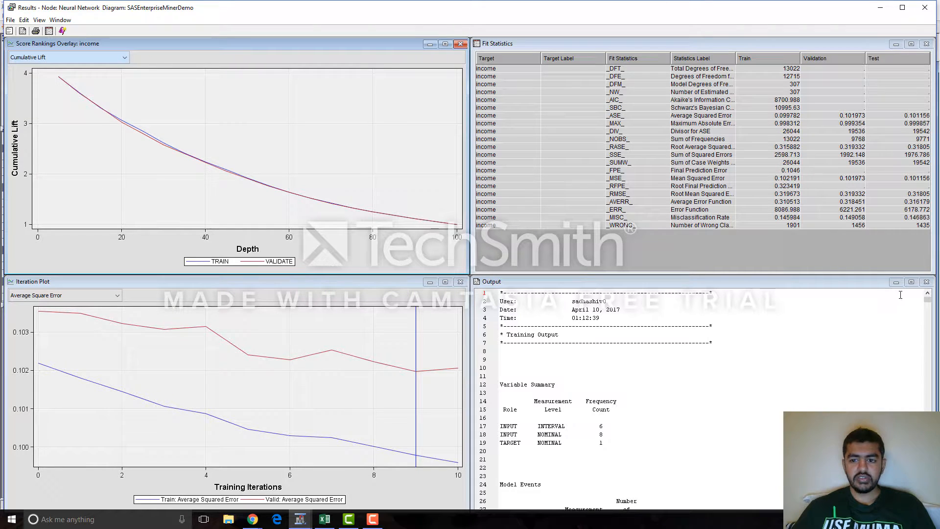
Step: Enlarge the Neural Network's output and examine its parameter estimates, fit statistics and classification table
{"action": "left_click", "coordinate": [911, 283]}
{"action": "scroll", "coordinate": [75, 174], "scroll_direction": "down", "scroll_amount": 20}
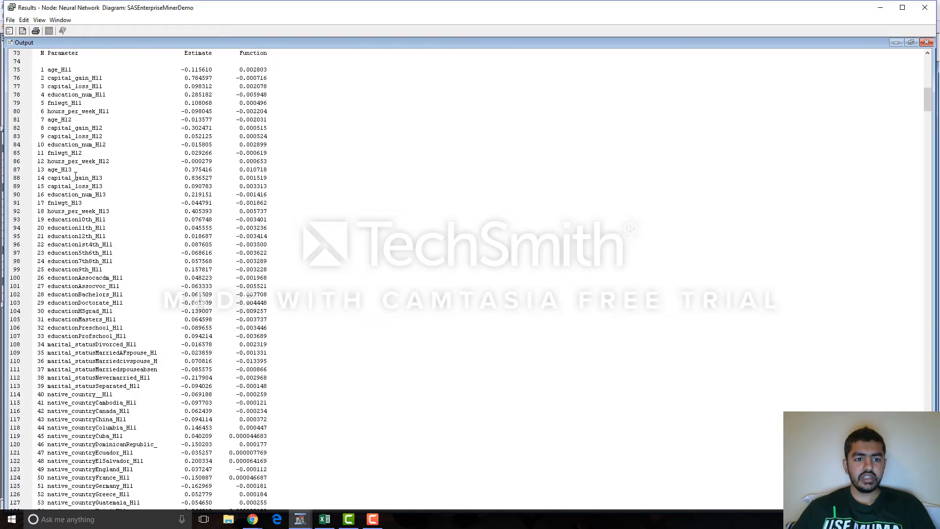
{"action": "scroll", "coordinate": [121, 137], "scroll_direction": "down", "scroll_amount": 20}
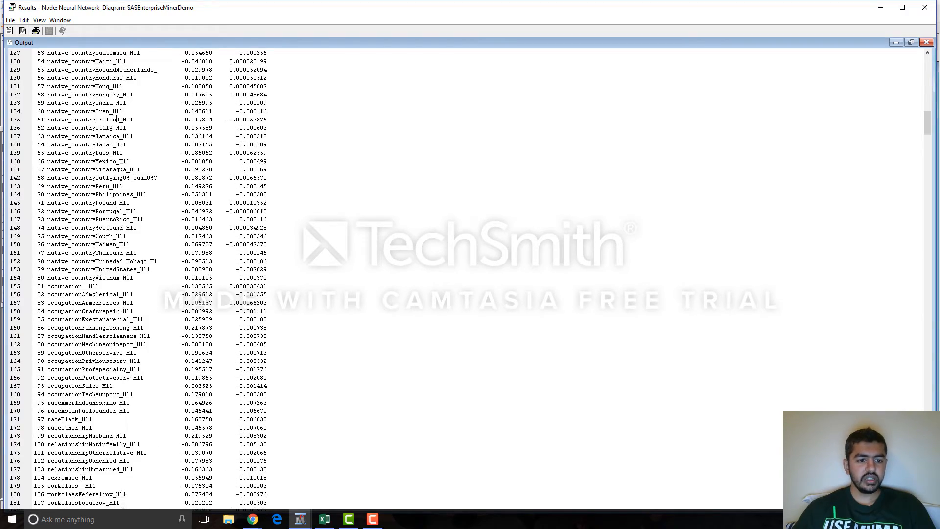
{"action": "scroll", "coordinate": [116, 116], "scroll_direction": "down", "scroll_amount": 20}
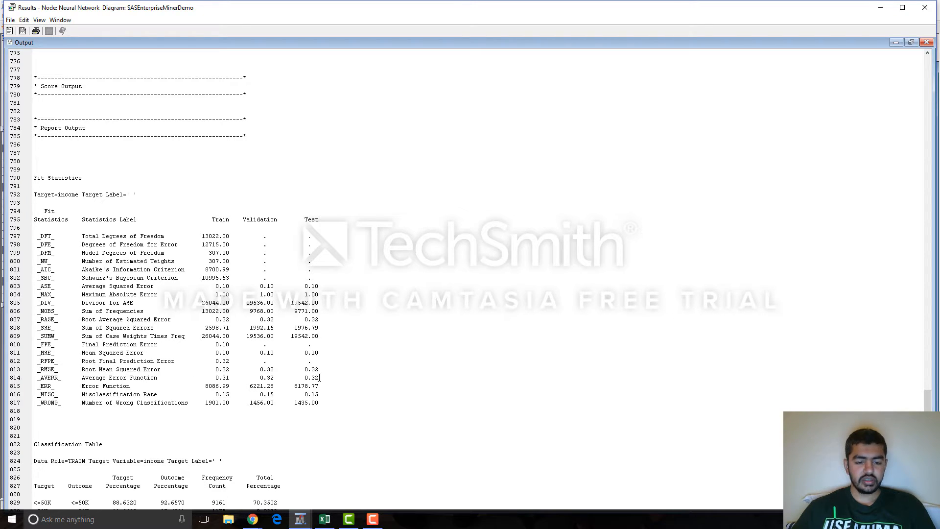
{"action": "scroll", "coordinate": [319, 377], "scroll_direction": "down", "scroll_amount": 16}
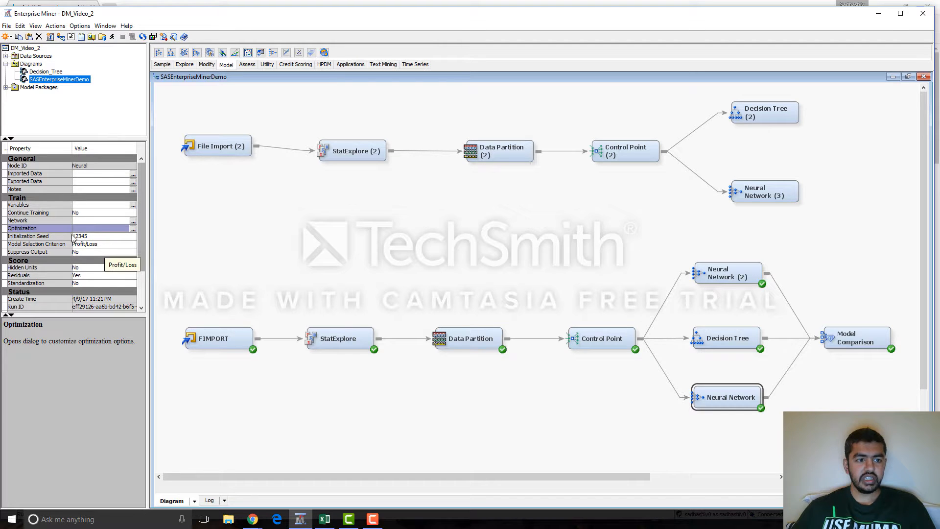
Step: Inspect the optimization settings of the completed Neural Network and Neural Network (2) nodes, including maximum iterations, without changing them
{"action": "left_click", "coordinate": [133, 228]}
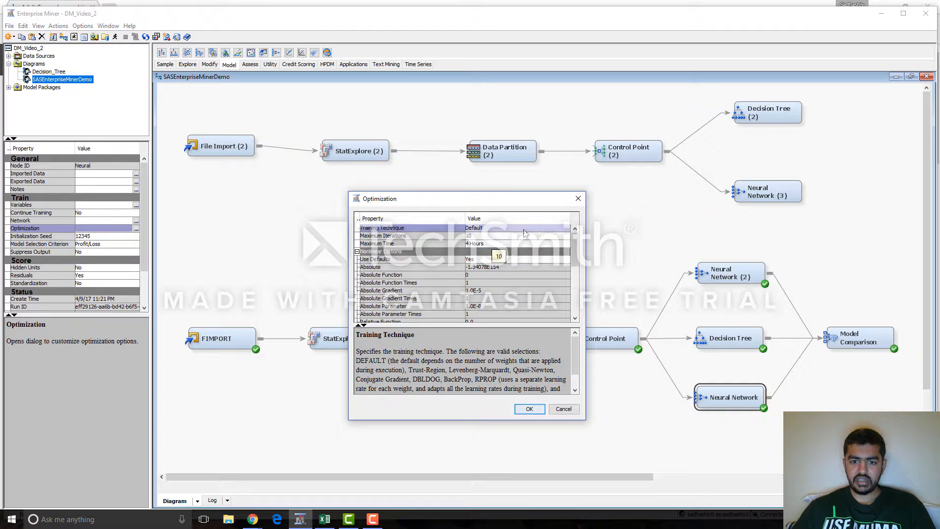
{"action": "left_click", "coordinate": [578, 198]}
{"action": "left_click", "coordinate": [735, 272]}
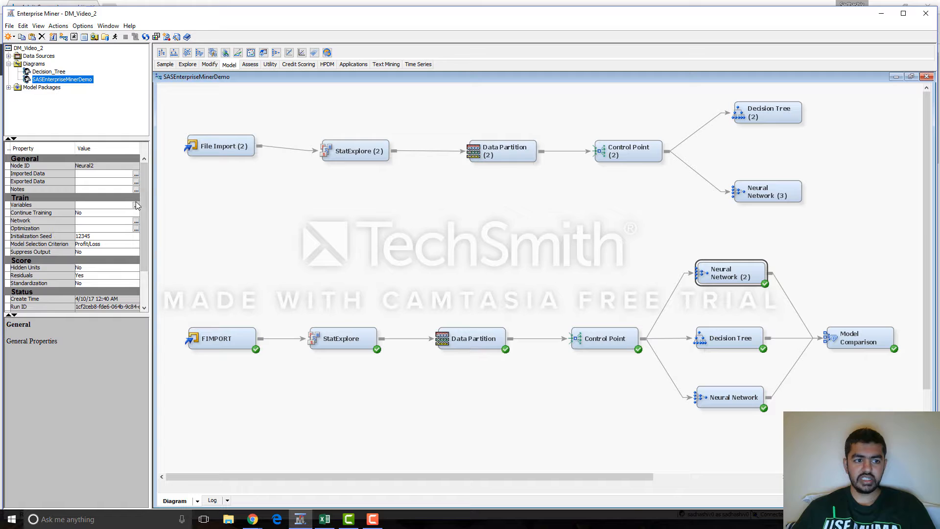
{"action": "left_click", "coordinate": [136, 228]}
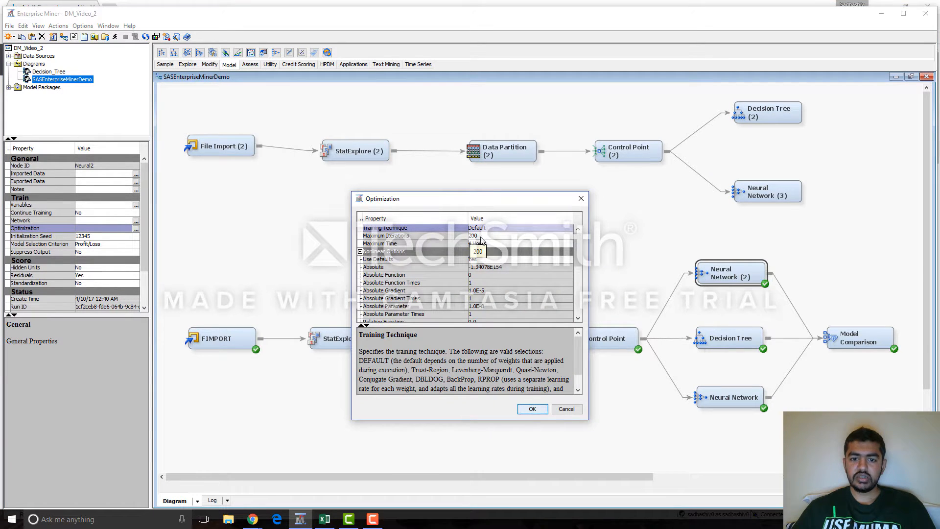
{"action": "left_click", "coordinate": [581, 200]}
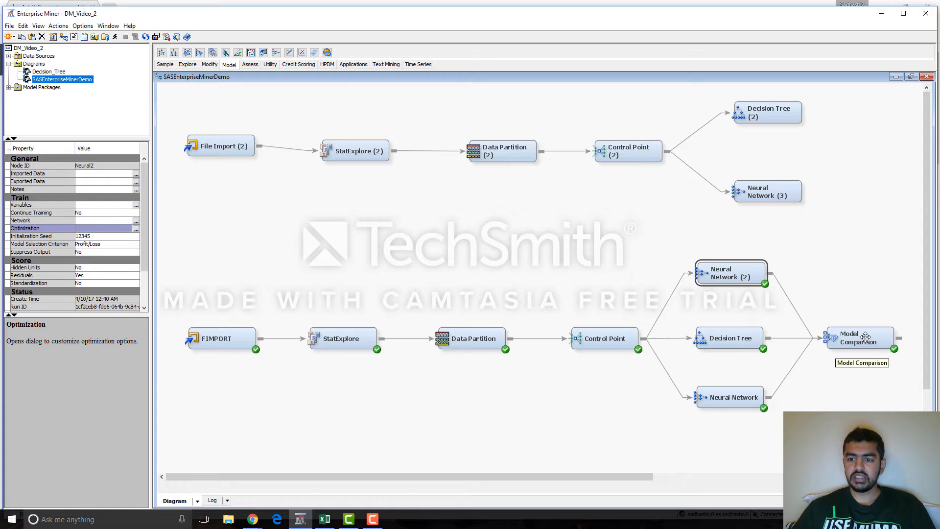
Step: Add a Model Comparison node to the new flow and connect its Decision Tree and Neural Network nodes to it
{"action": "left_click", "coordinate": [250, 64]}
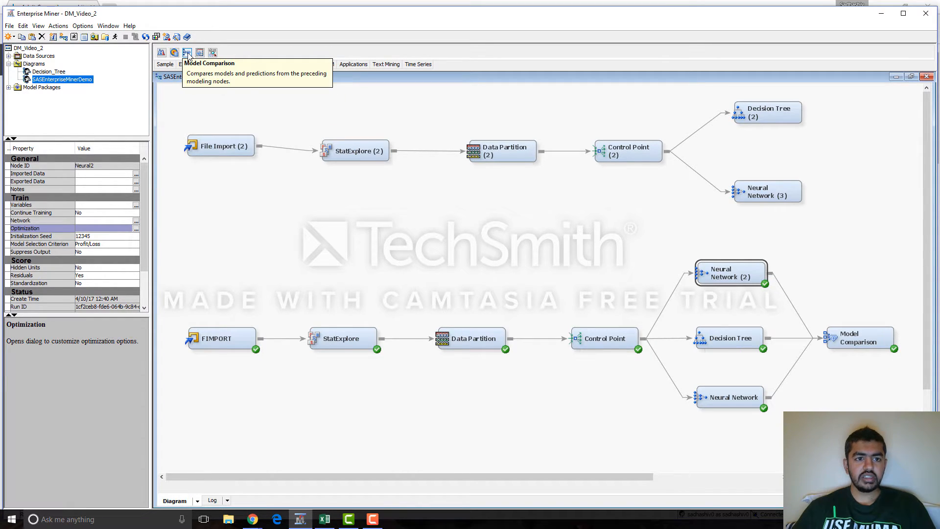
{"action": "left_click_drag", "start_coordinate": [187, 55], "coordinate": [861, 143]}
{"action": "left_click_drag", "start_coordinate": [805, 190], "coordinate": [843, 156]}
Step: Open the results of the completed Model Comparison node and examine the train, validation and test fit statistics for all three models
{"action": "right_click", "coordinate": [846, 338]}
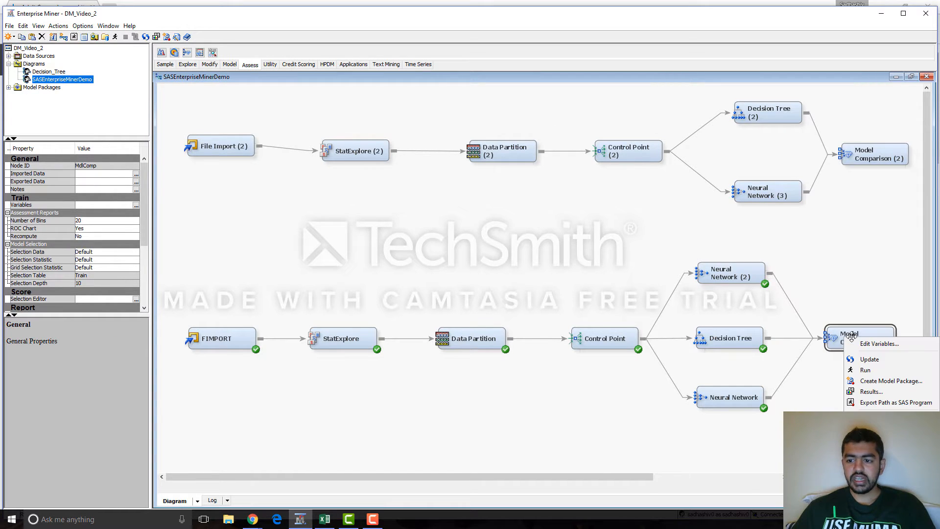
{"action": "left_click", "coordinate": [872, 391]}
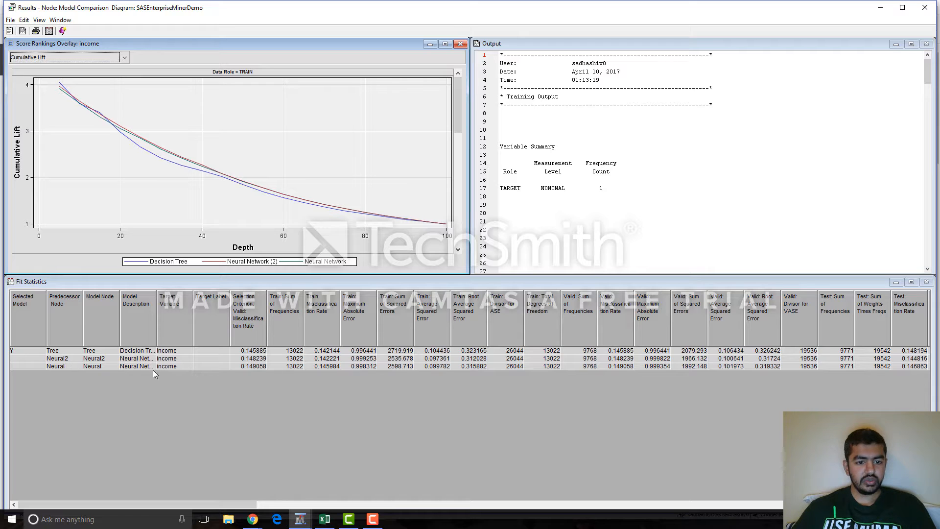
{"action": "scroll", "coordinate": [294, 362], "scroll_direction": "right", "scroll_amount": 3}
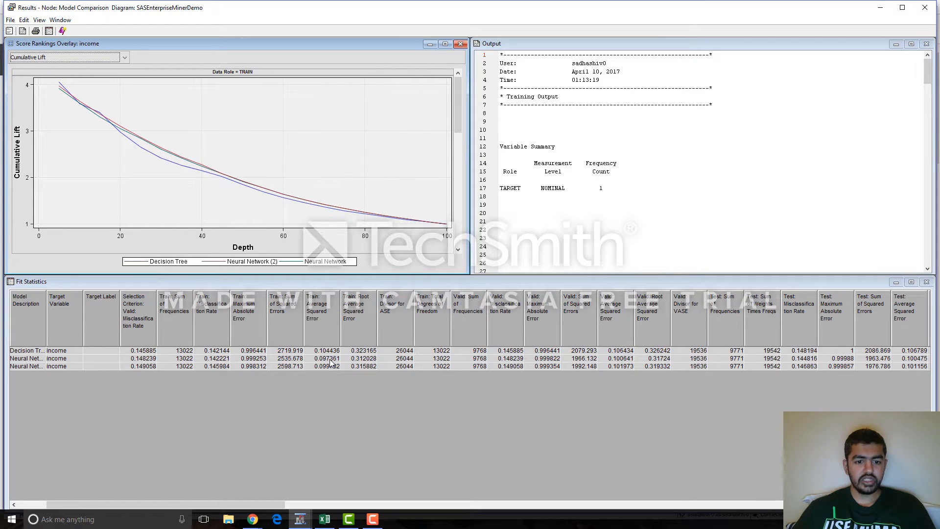
{"action": "scroll", "coordinate": [699, 364], "scroll_direction": "right", "scroll_amount": 3}
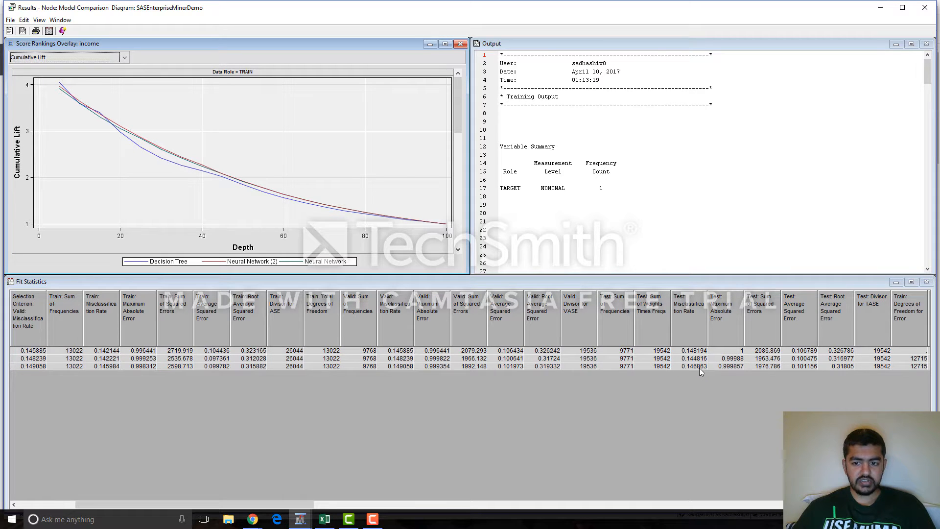
{"action": "scroll", "coordinate": [700, 371], "scroll_direction": "right", "scroll_amount": 10}
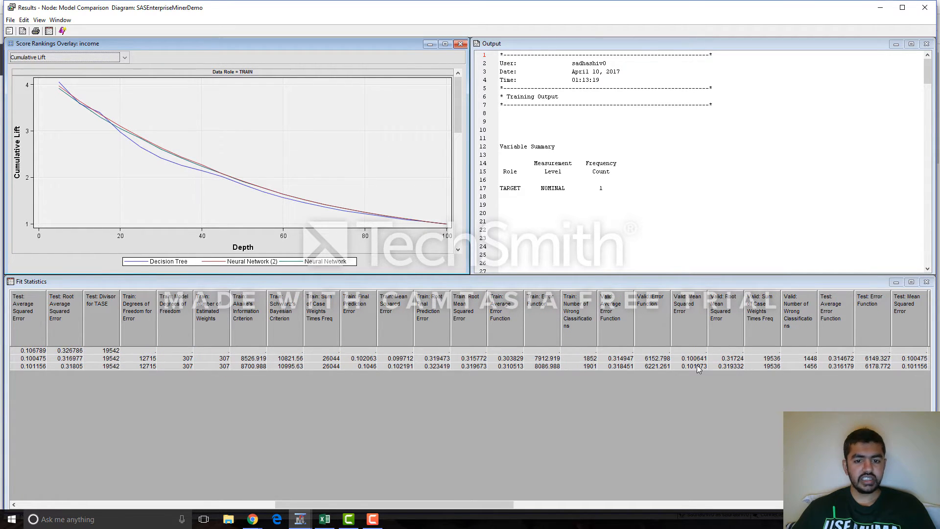
{"action": "scroll", "coordinate": [698, 368], "scroll_direction": "right", "scroll_amount": 3}
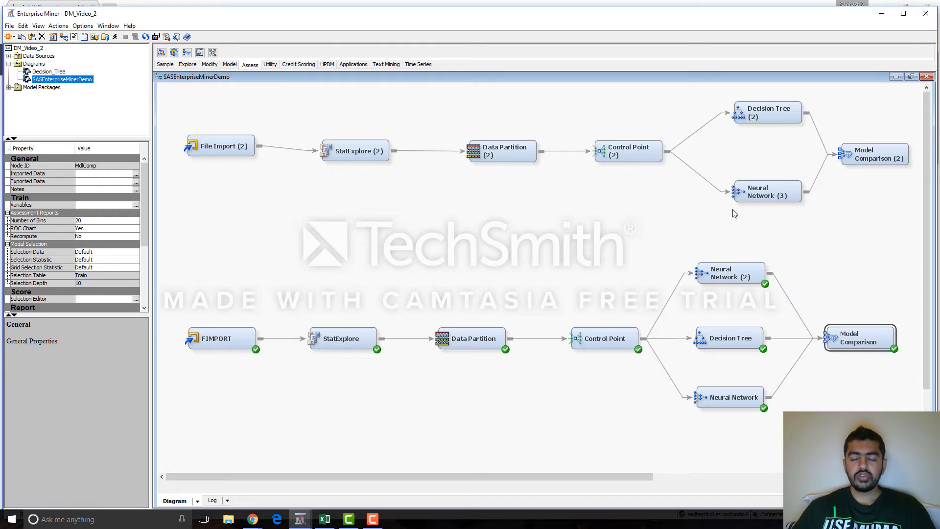